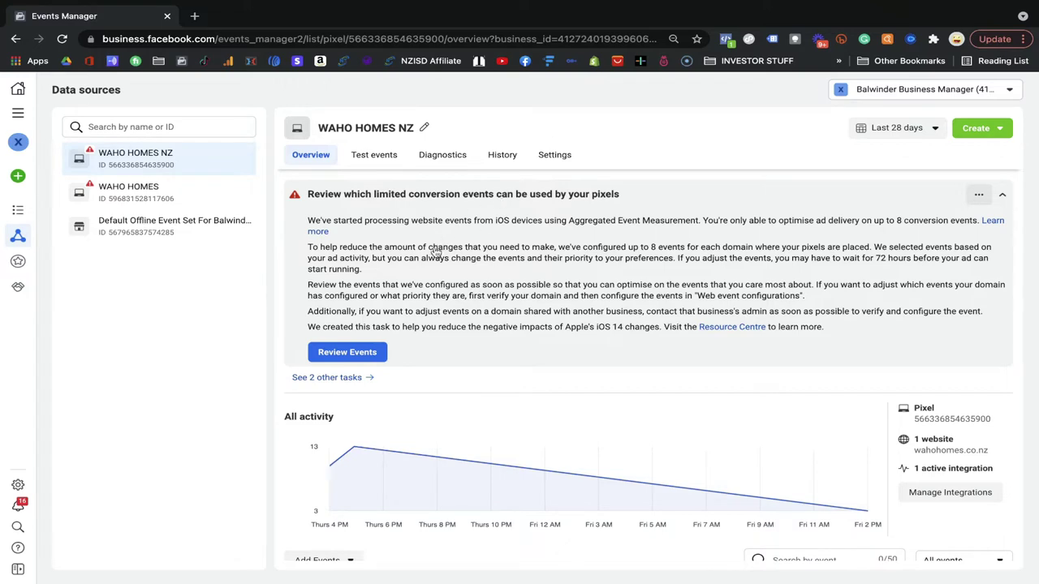
Show the WAHO HOMES NZ pixel's events under Aggregated event measurement
scroll(425, 270, down, 2)
scroll(426, 270, up, 2)
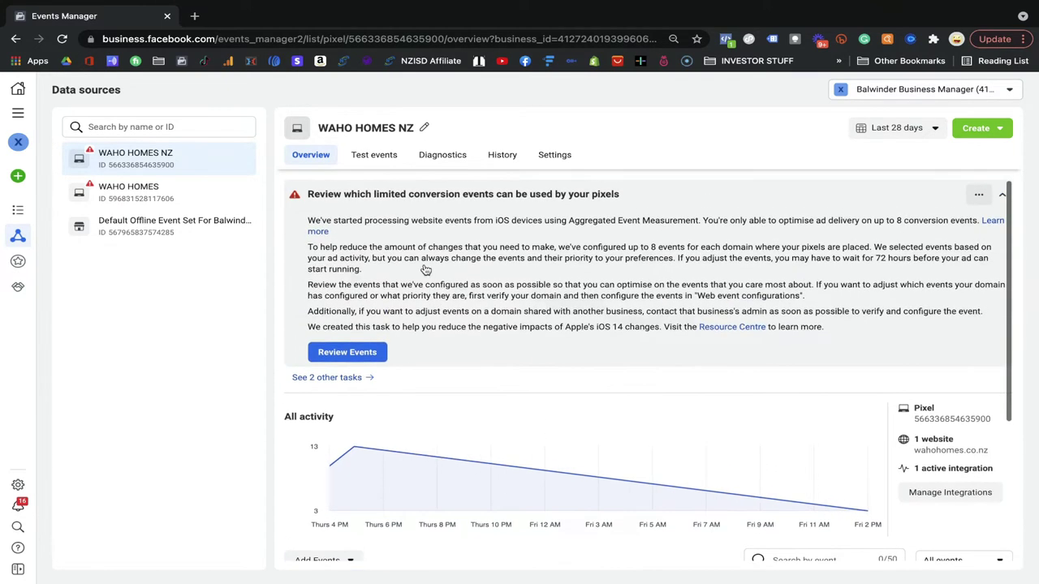
scroll(425, 270, down, 5)
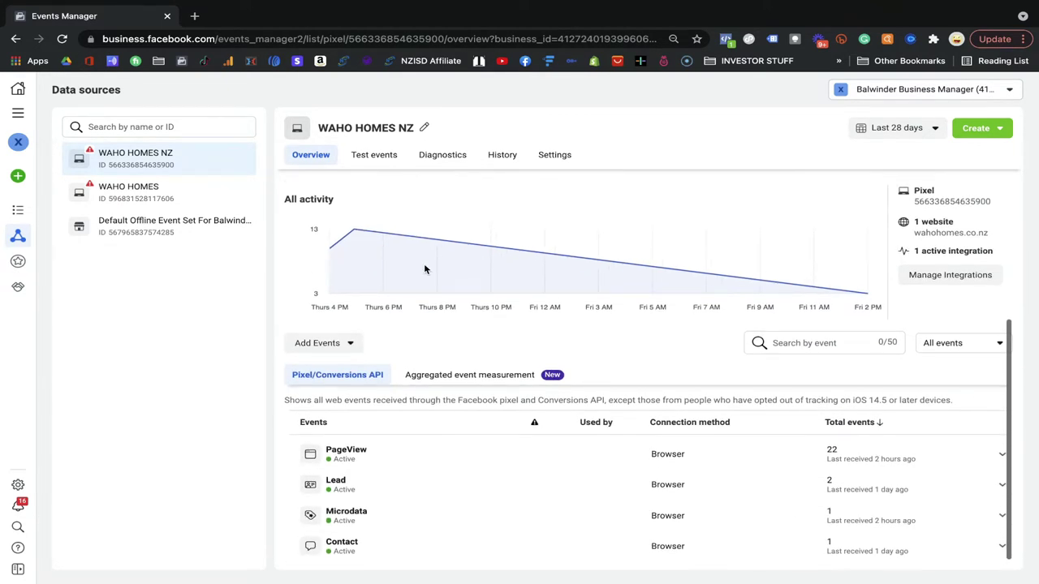
click(478, 375)
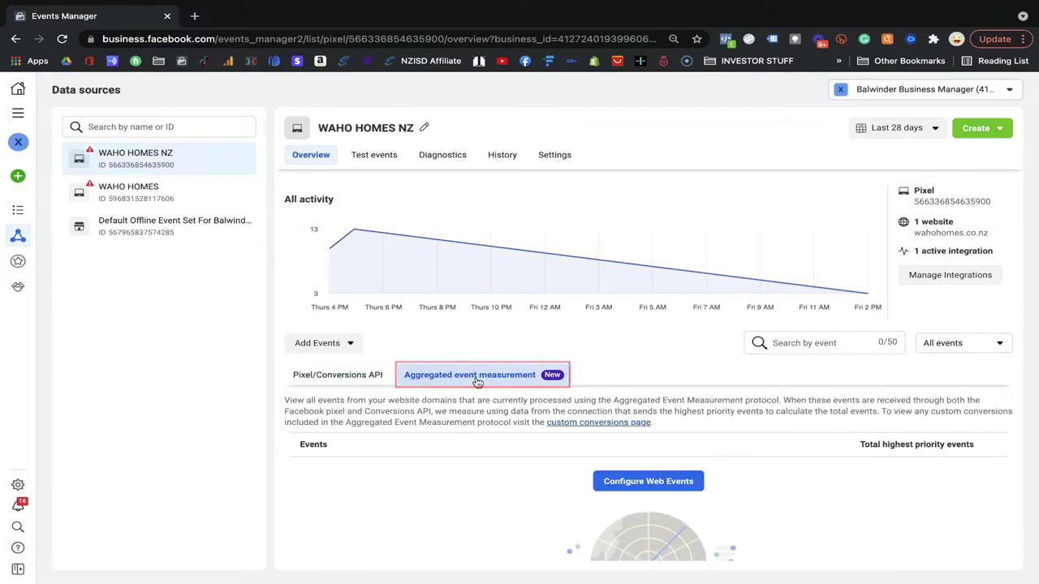
scroll(478, 382, down, 2)
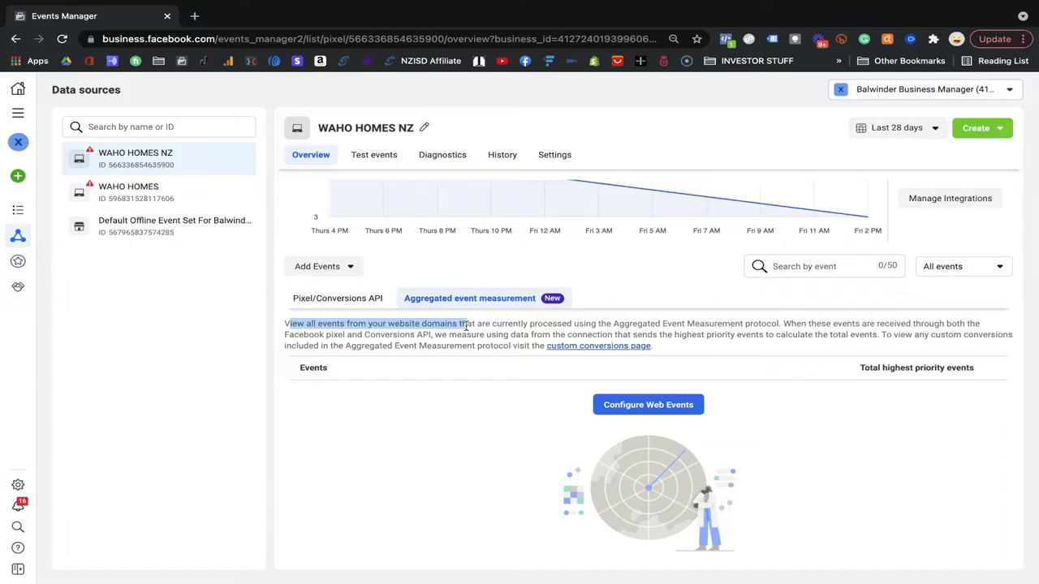
Read how the Aggregated Event Measurement protocol processes events received through the Facebook pixel and Conversions API
drag(463, 327, 528, 325)
click(526, 323)
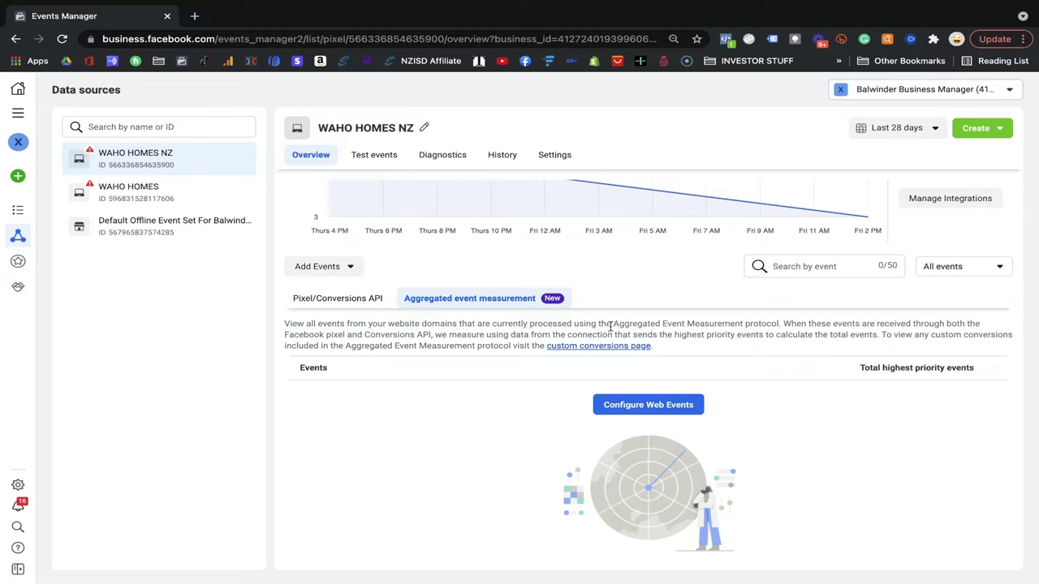
drag(614, 326, 747, 326)
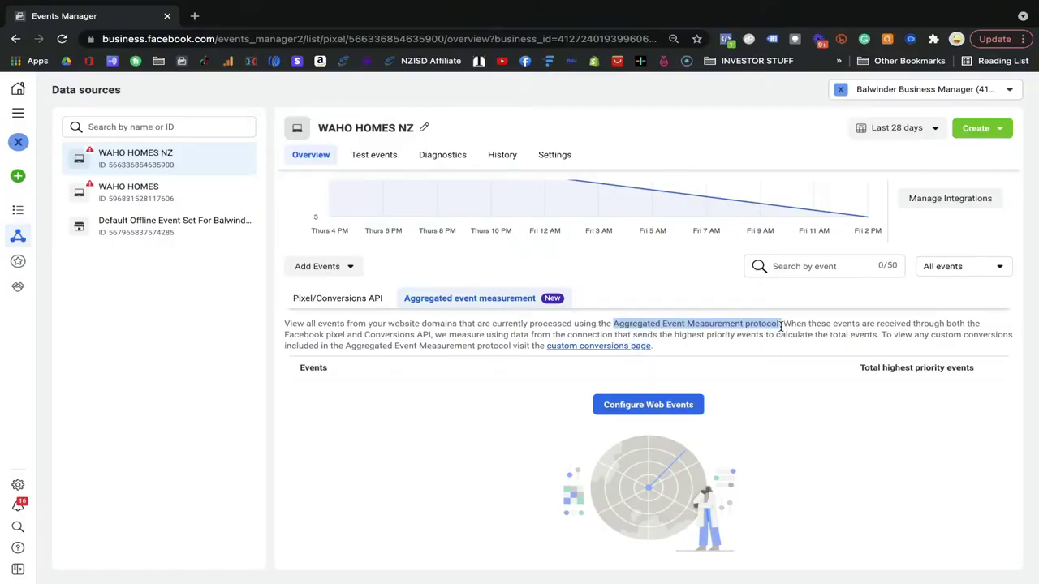
drag(784, 324, 811, 325)
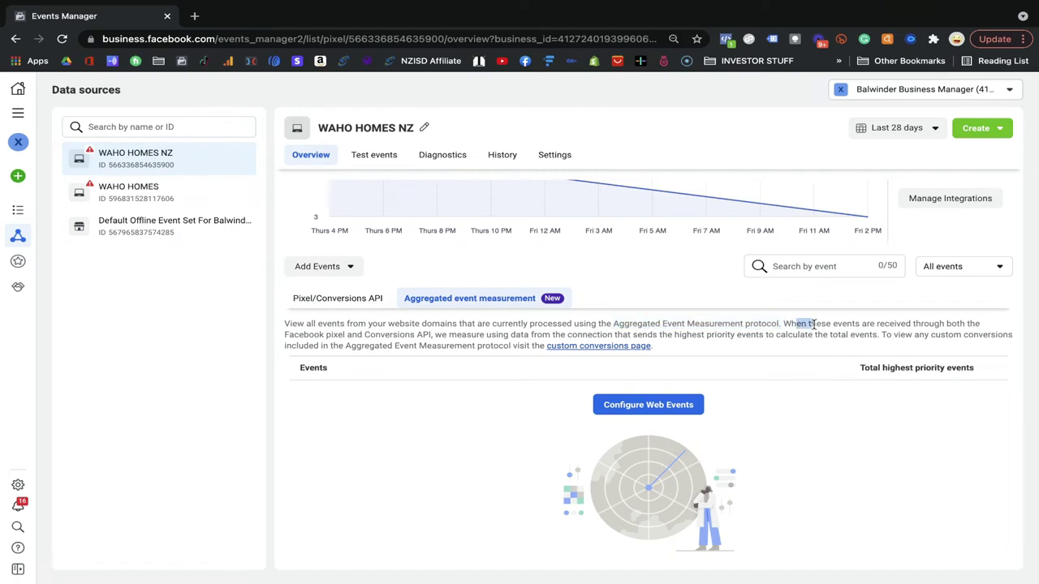
drag(876, 324, 963, 323)
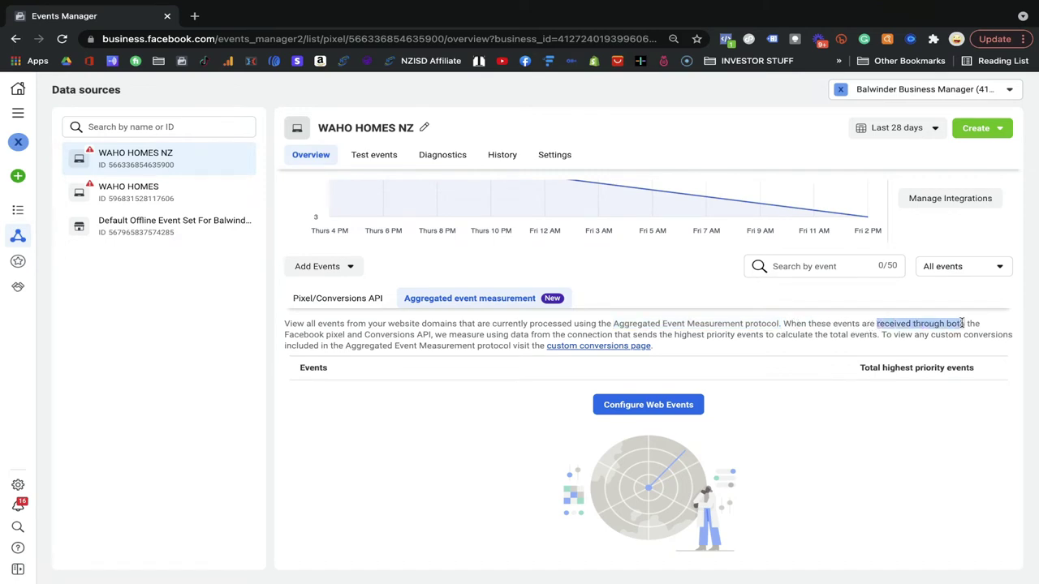
drag(364, 334, 413, 333)
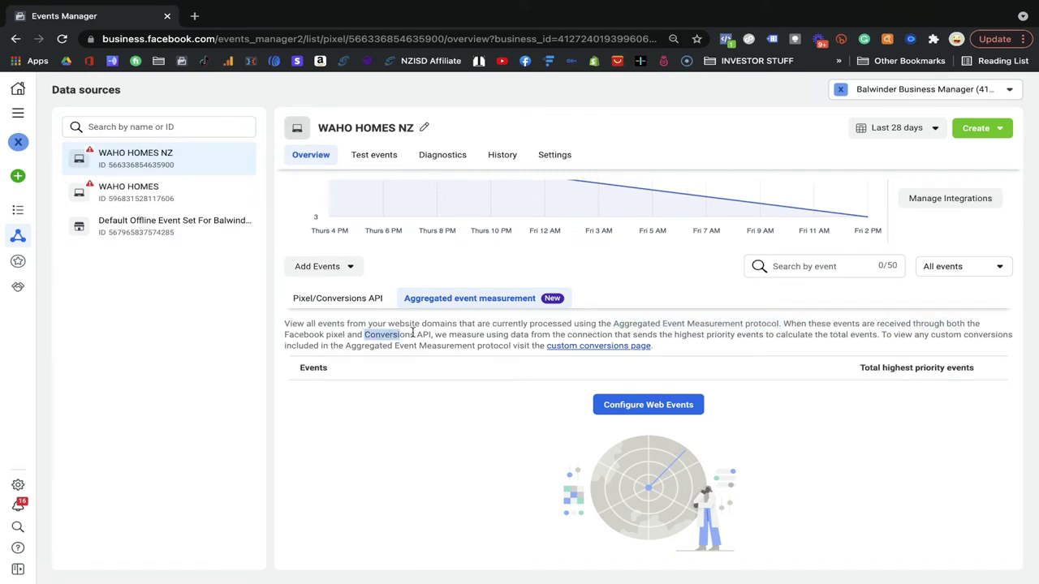
click(427, 335)
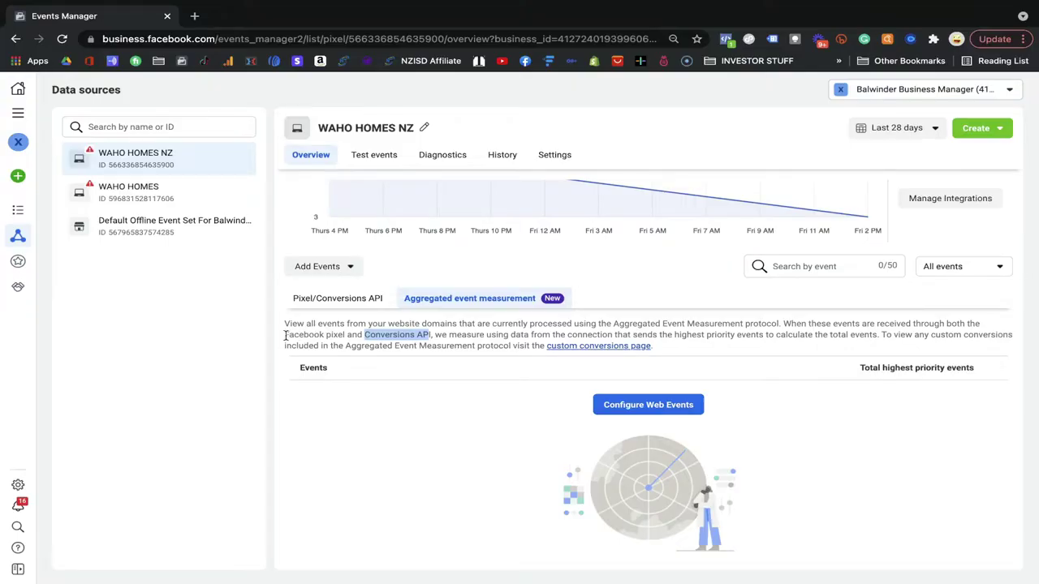
drag(286, 335, 335, 335)
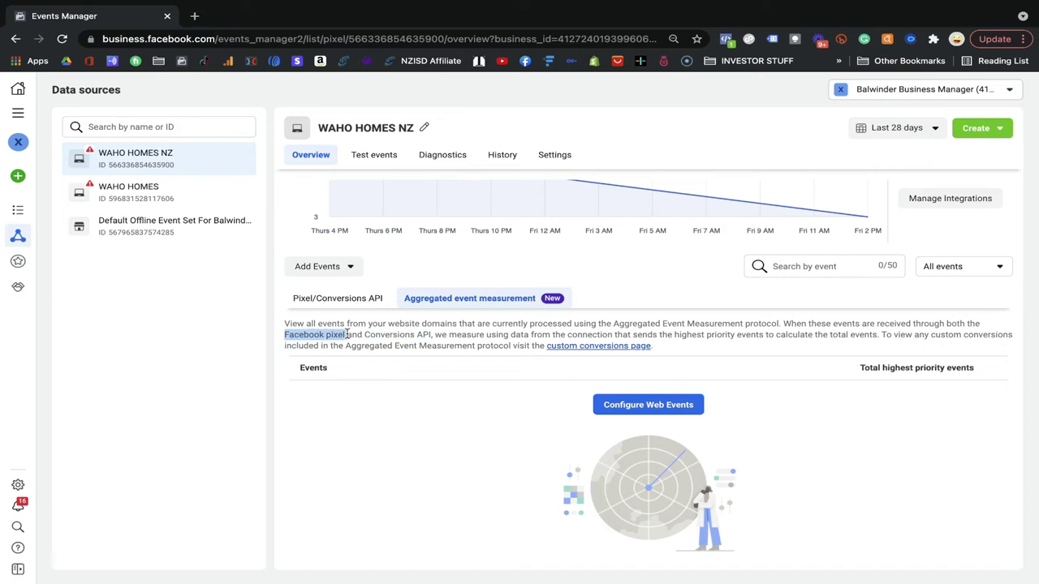
drag(448, 334, 707, 336)
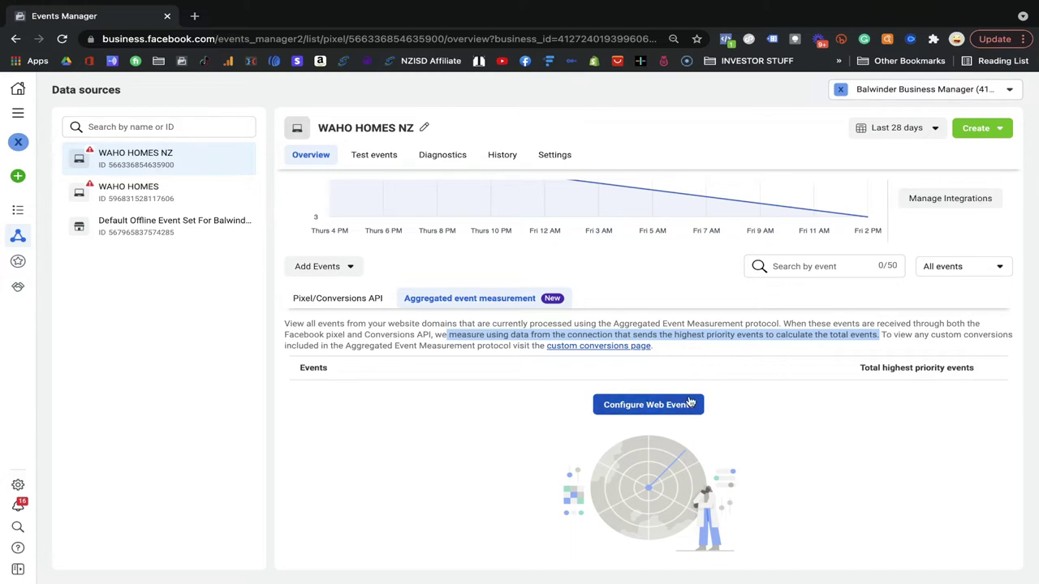
Open the web event configurations and start editing the events of the wahohomes.co.nz domain
click(664, 405)
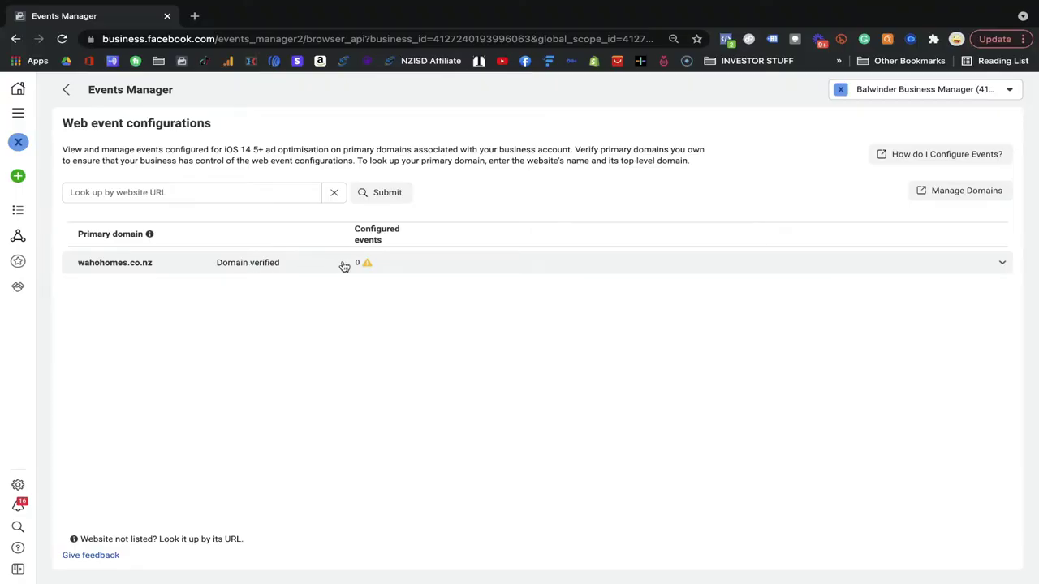
click(352, 266)
click(404, 290)
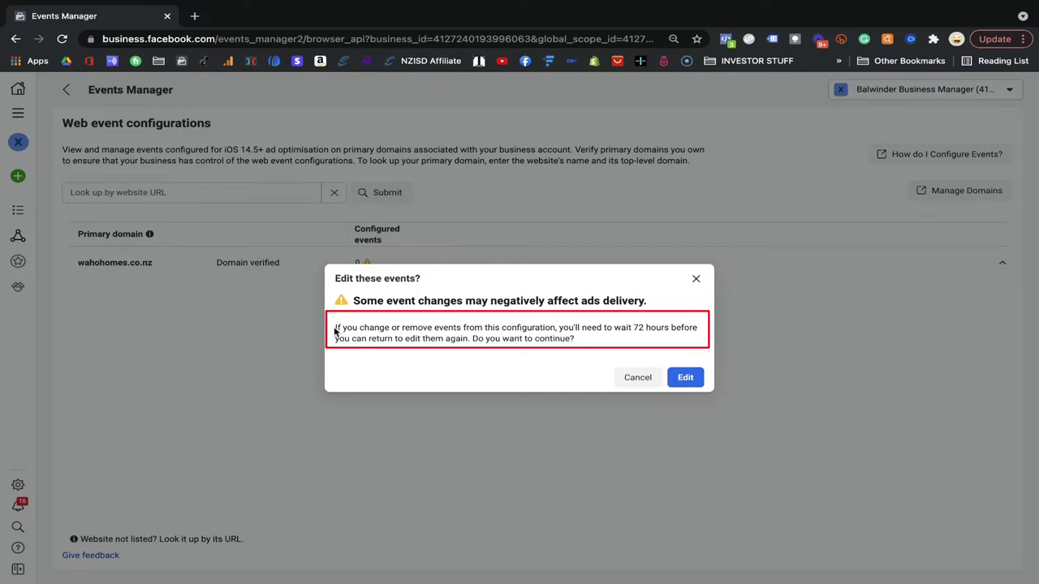
drag(334, 330, 574, 339)
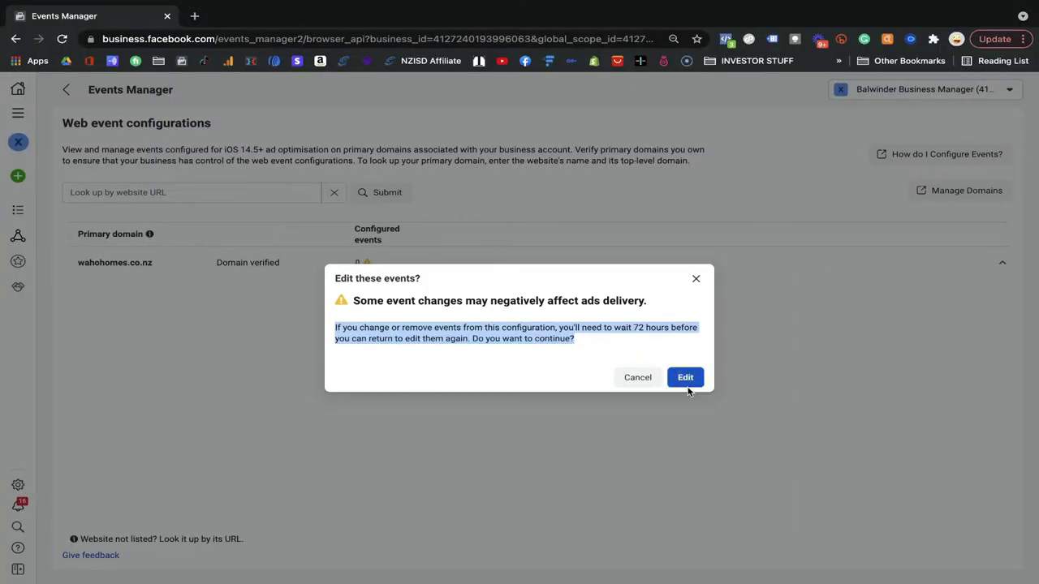
click(686, 380)
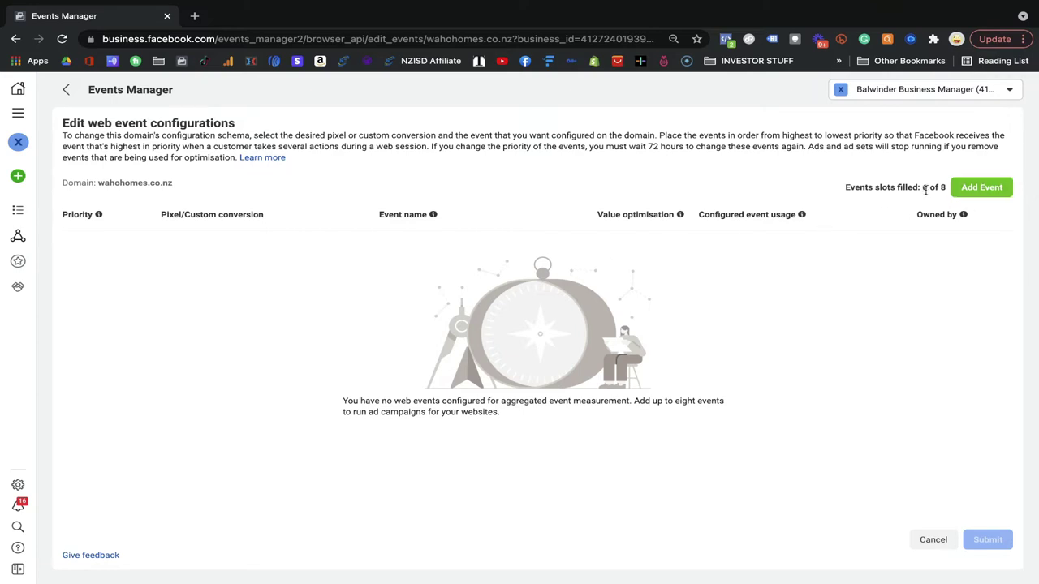
Review the slot limit and priority instructions, and add an event slot to the wahohomes.co.nz configuration
drag(883, 187, 942, 186)
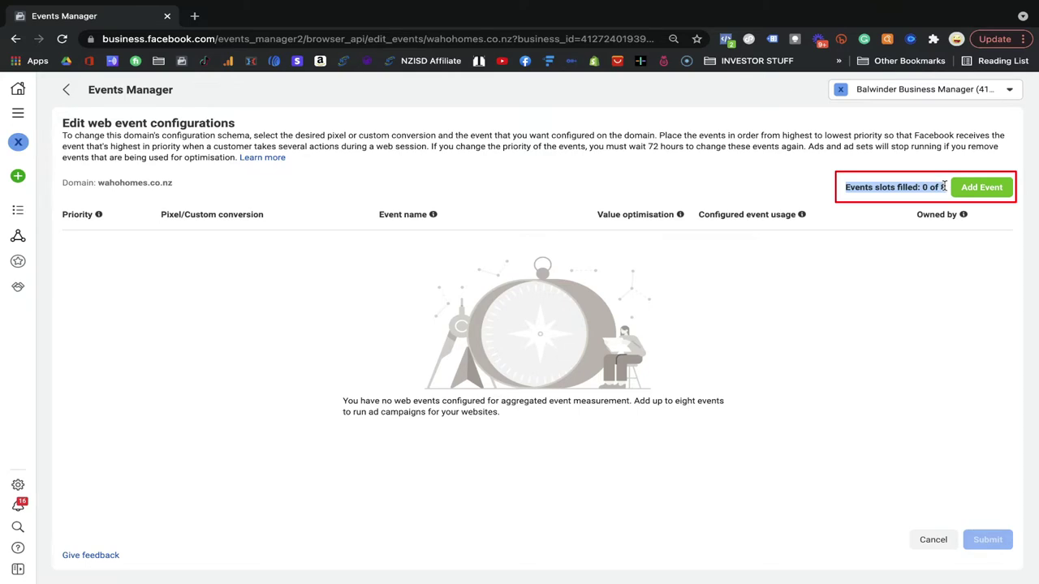
click(944, 187)
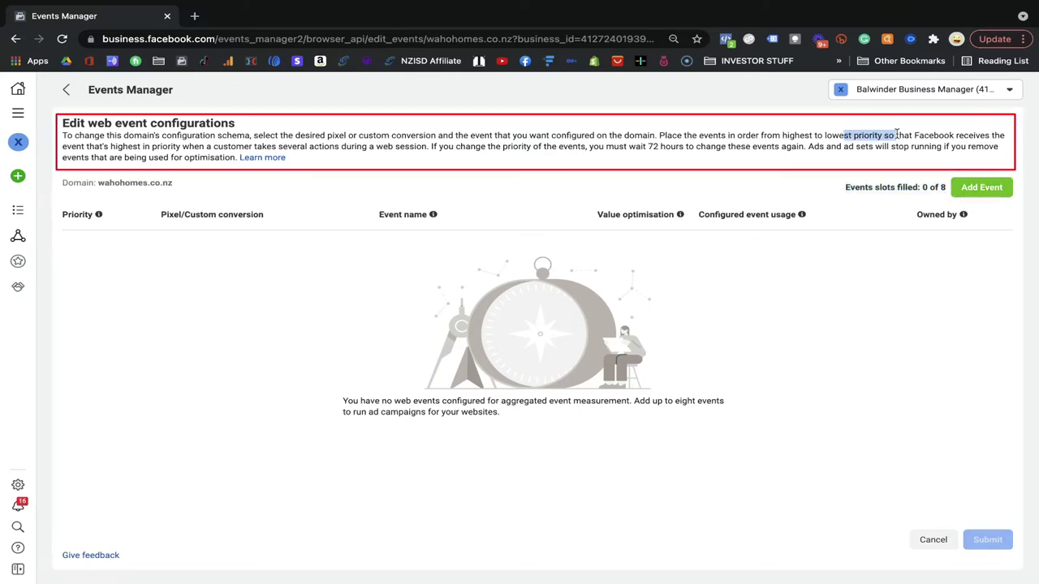
click(829, 159)
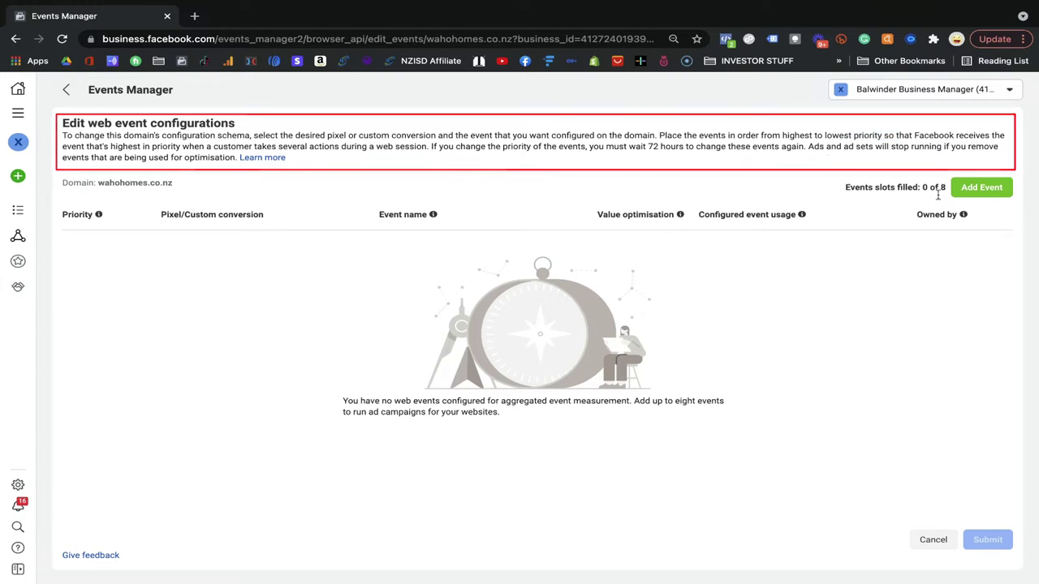
click(989, 187)
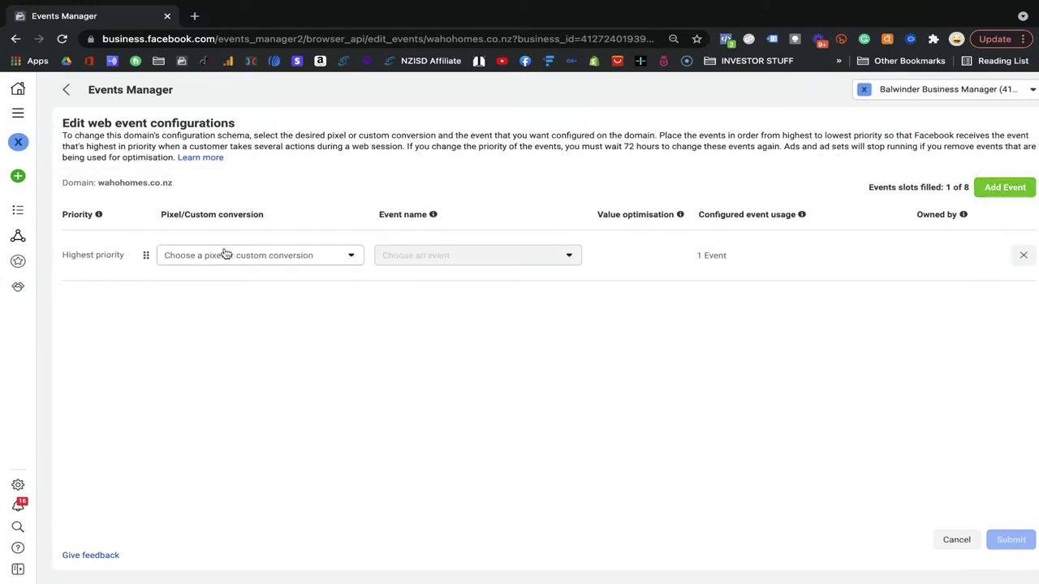
drag(63, 256, 125, 257)
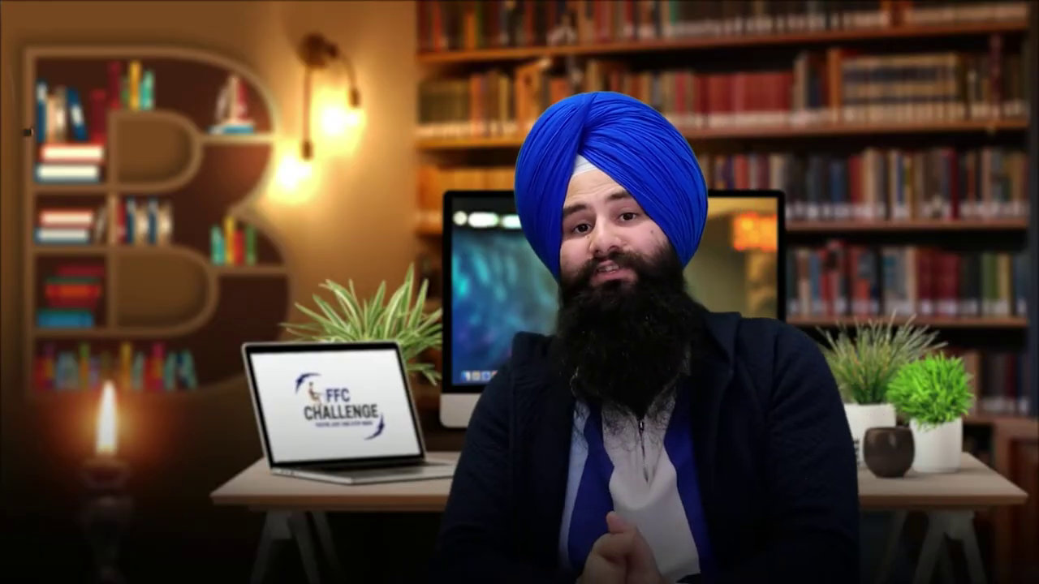
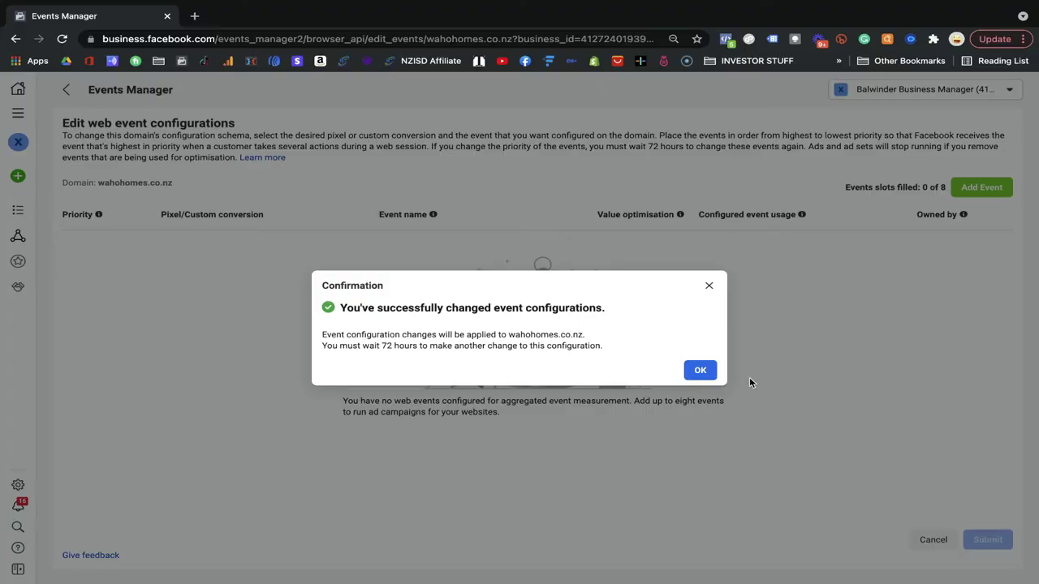
Acknowledge the submitted configuration change and expand the configured events of wahohomes.co.nz
click(703, 373)
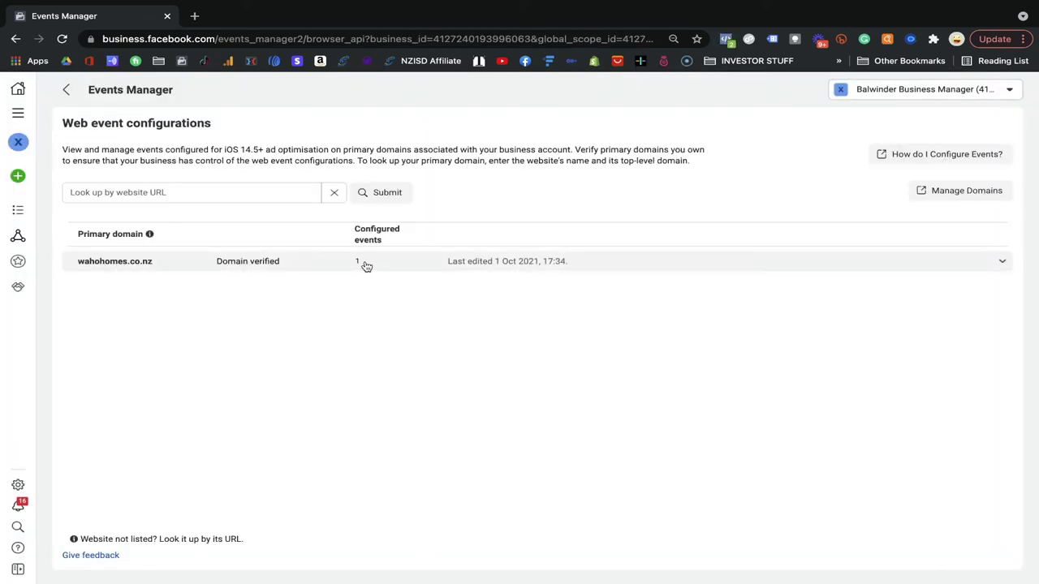
click(331, 264)
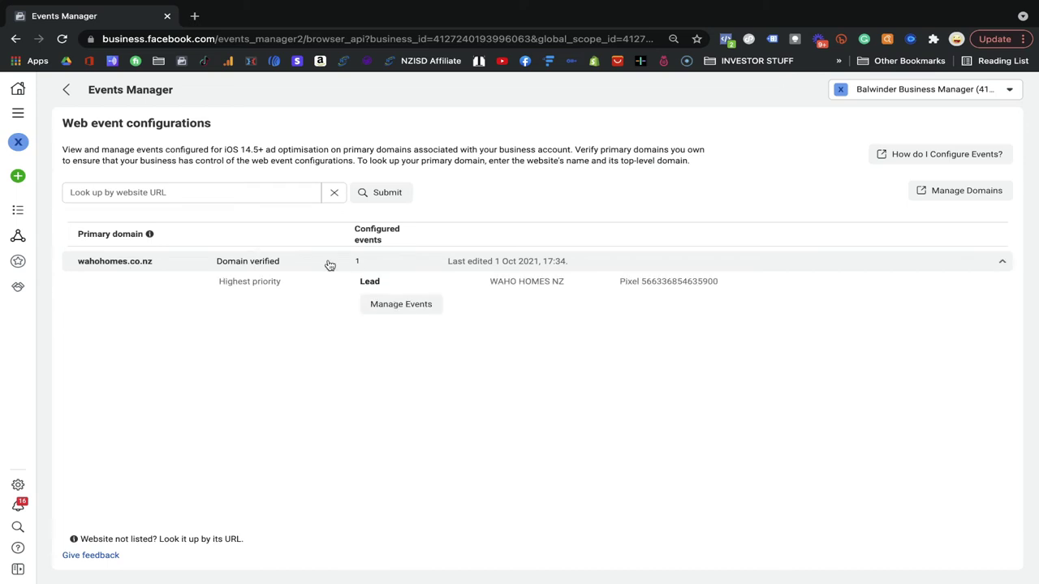
Reopen the domain's events for editing and add a lowest-priority slot with the WAHO HOMES NZ pixel and the Contact event
click(402, 305)
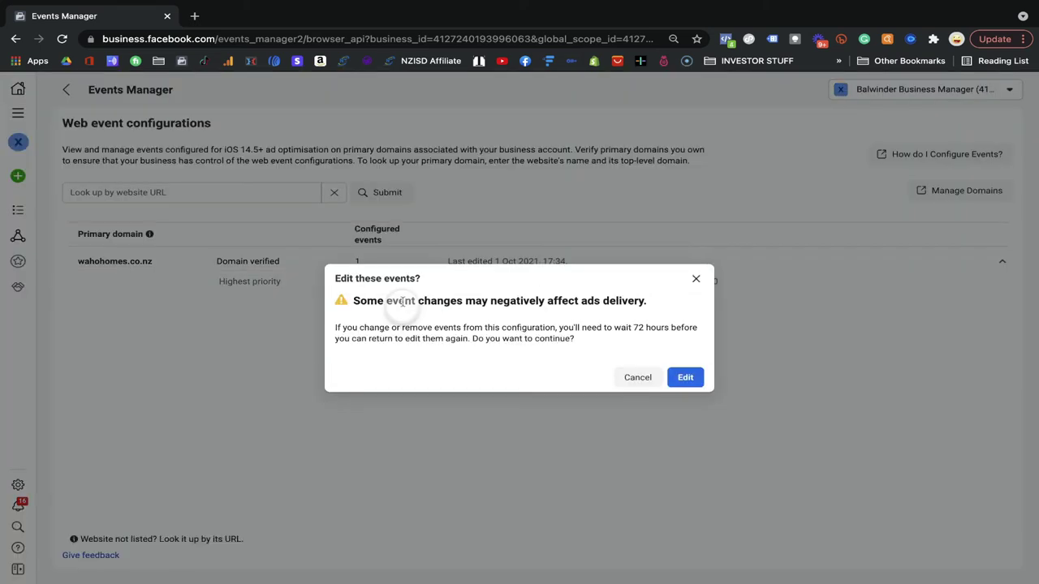
click(686, 379)
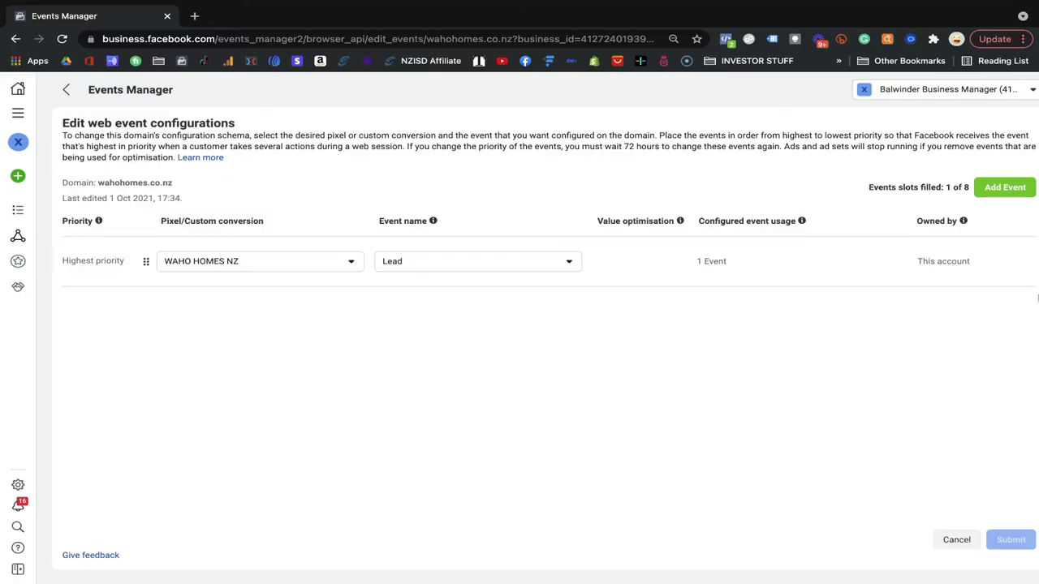
click(995, 189)
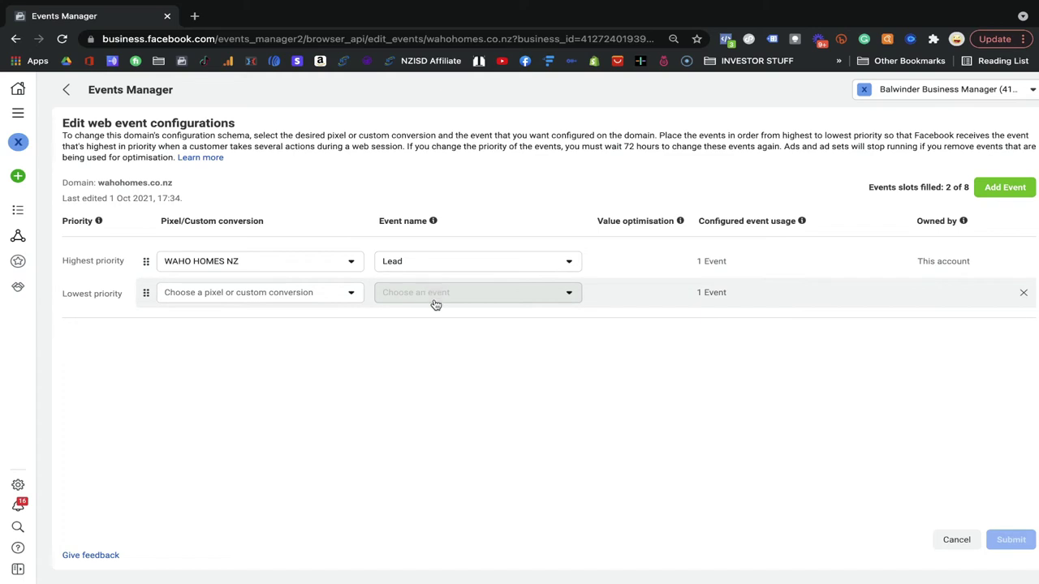
click(362, 298)
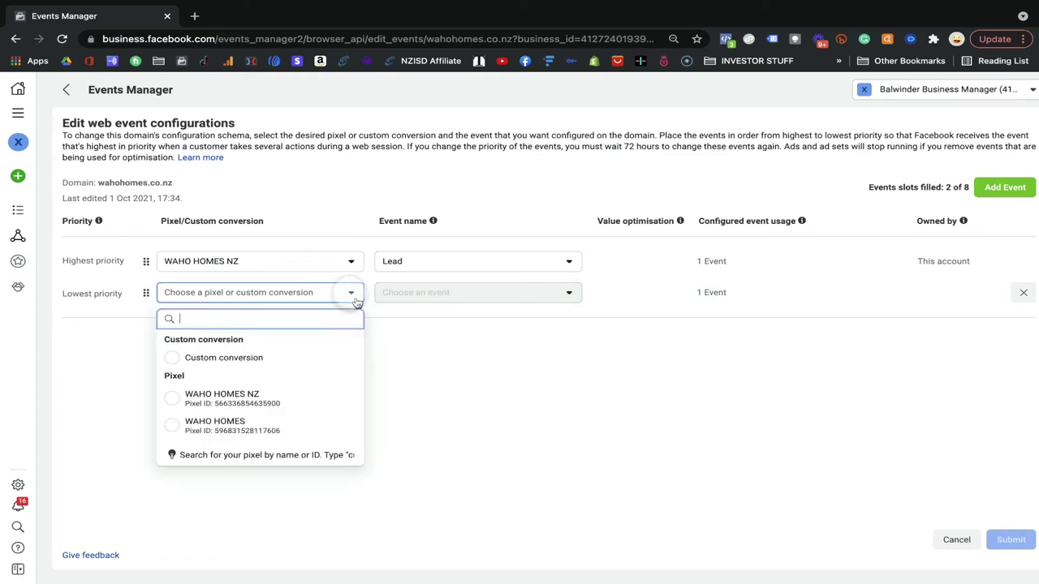
click(283, 402)
click(480, 294)
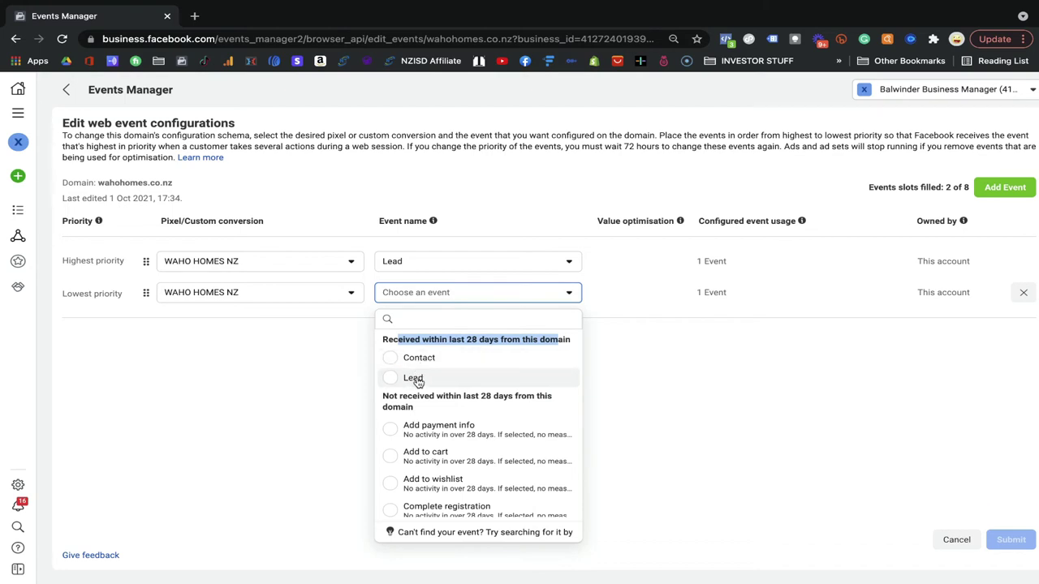
click(414, 379)
click(480, 322)
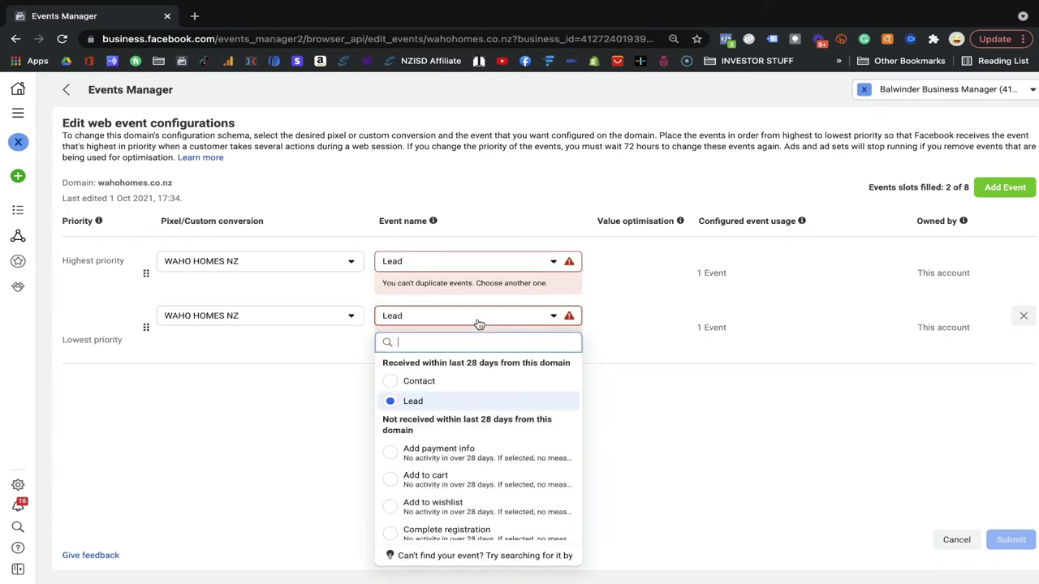
click(436, 382)
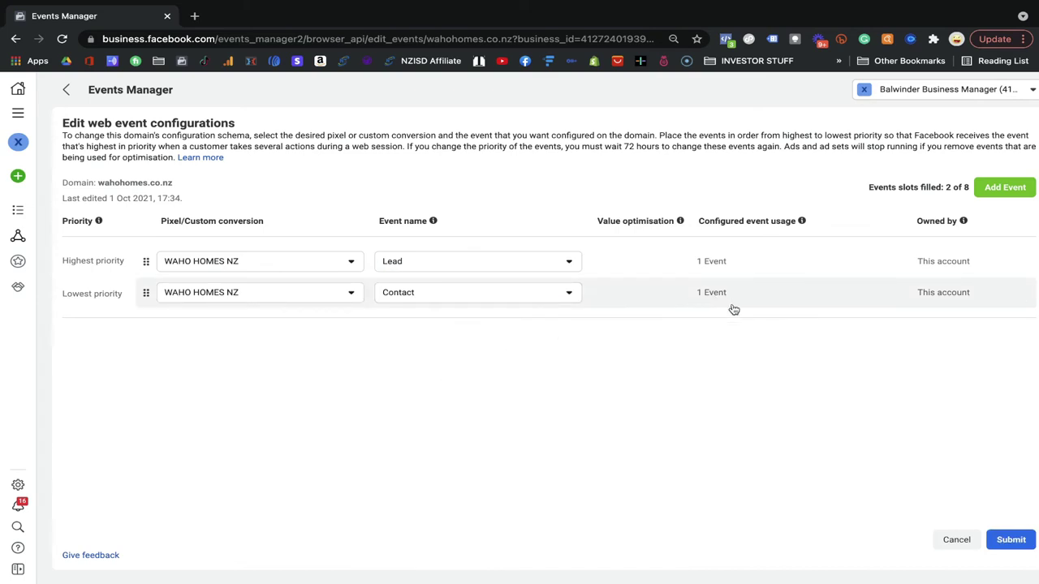
Browse the events available for the lowest-priority slot and discard the configuration edits
click(567, 300)
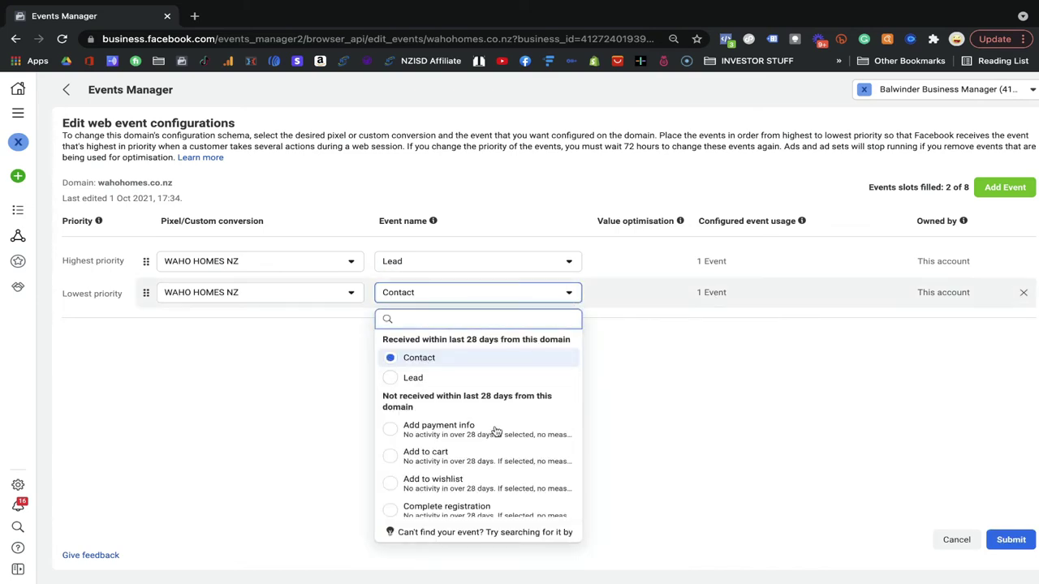
scroll(493, 431, down, 4)
scroll(494, 435, down, 1)
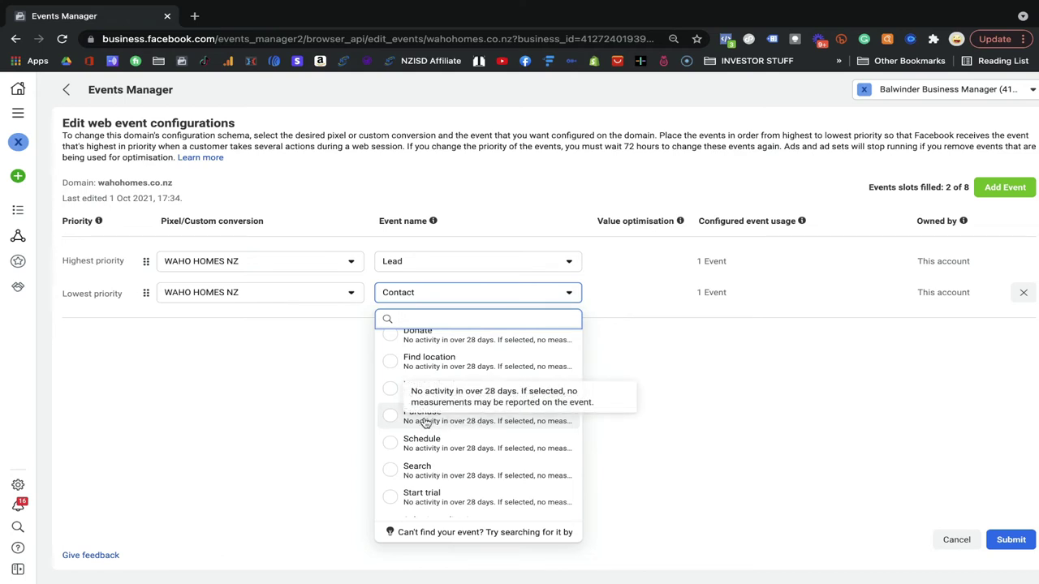
scroll(422, 416, up, 5)
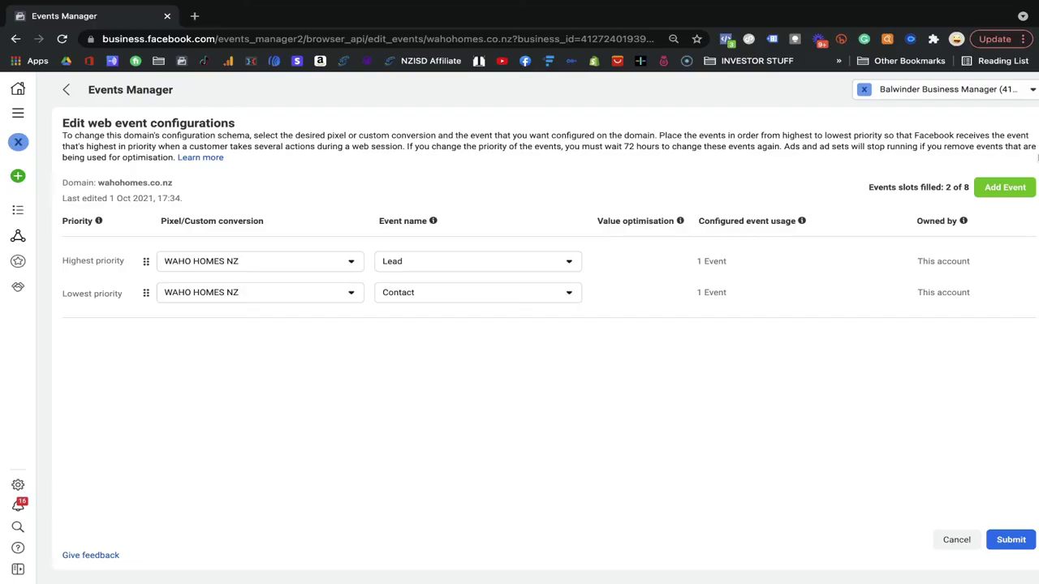
click(957, 540)
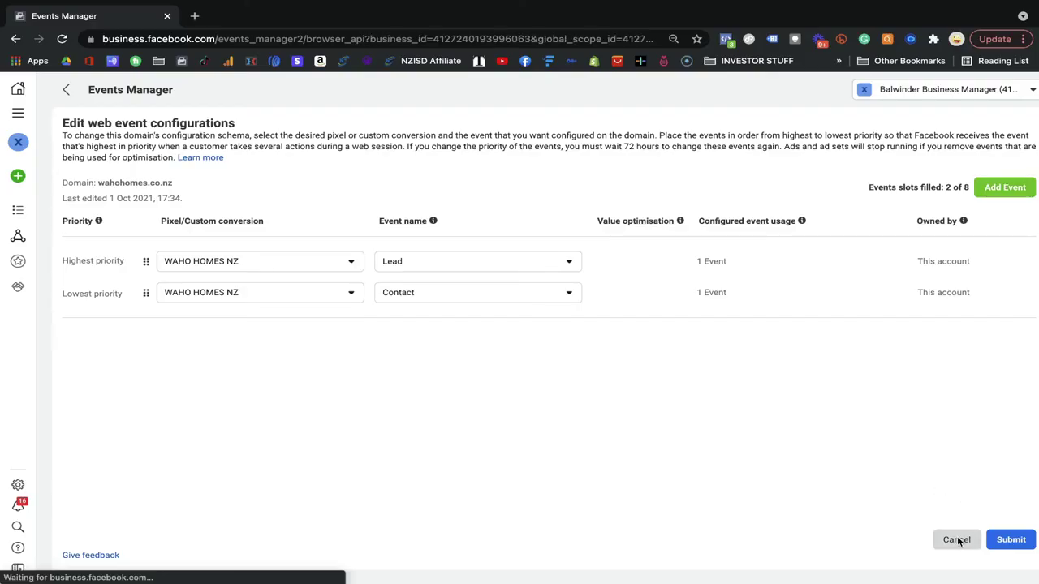